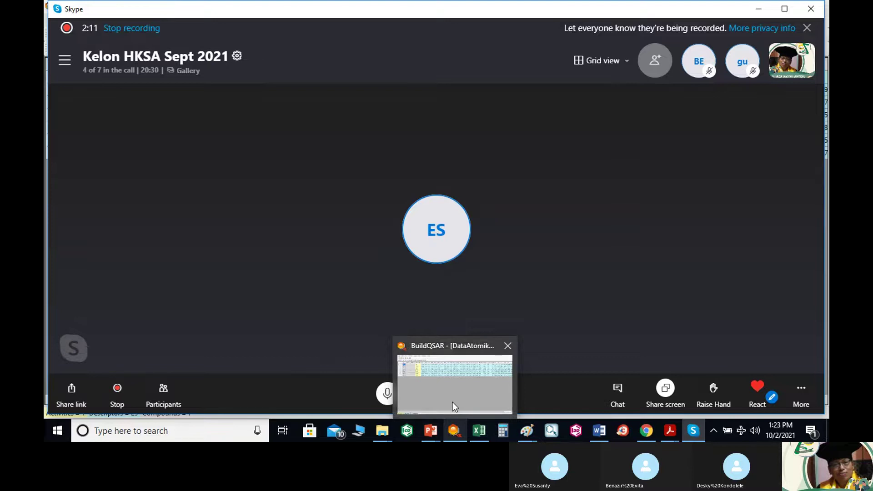
# Switch to the BuildQSAR dataset window and move the floating call overlay clear of the descriptor values.
pyautogui.moveTo(451, 400)
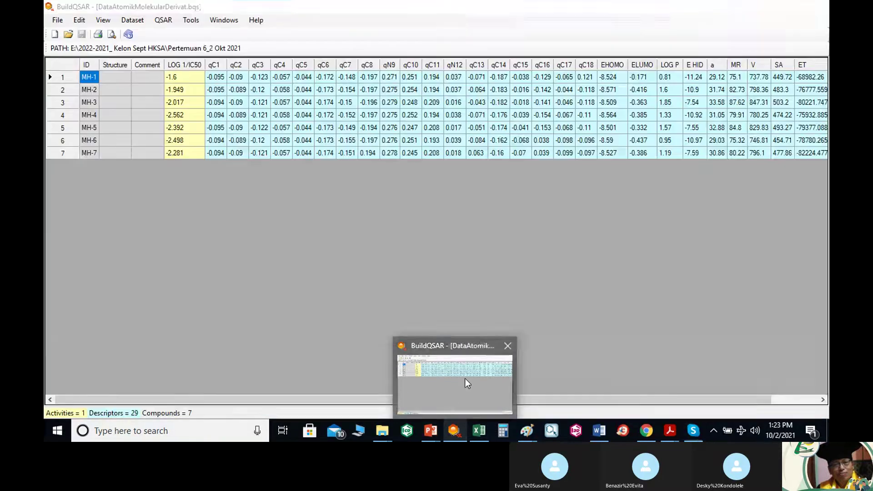
pyautogui.click(449, 384)
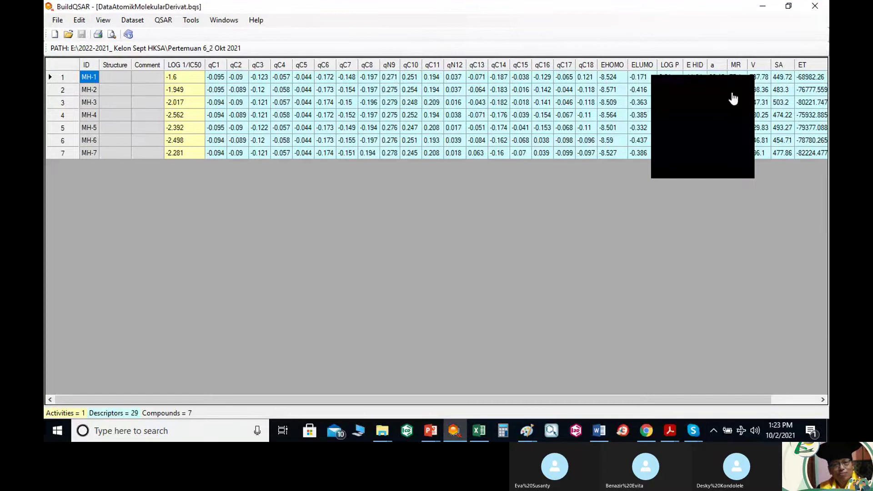
pyautogui.click(716, 87)
pyautogui.moveTo(716, 93); pyautogui.dragTo(743, 201)
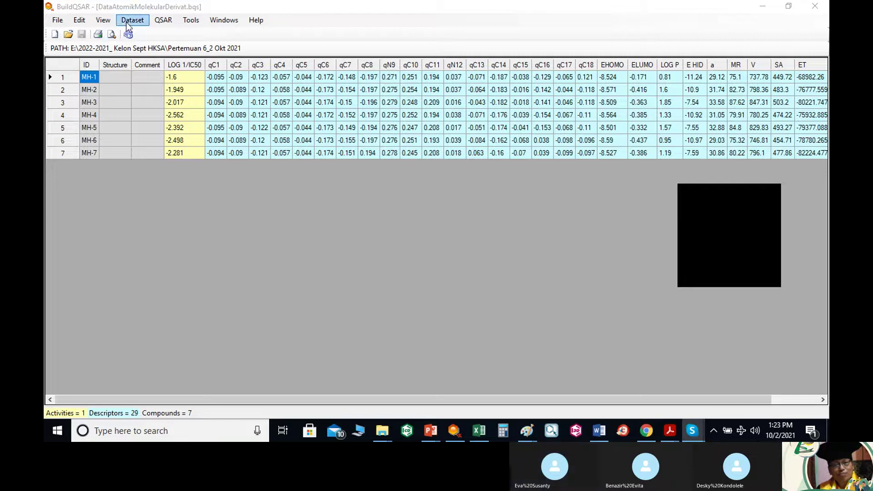
# Build a linear MLR model of LOG 1/IC50 from the descriptors qC1, qC7, qC10, qC16 and SA.
pyautogui.click(165, 20)
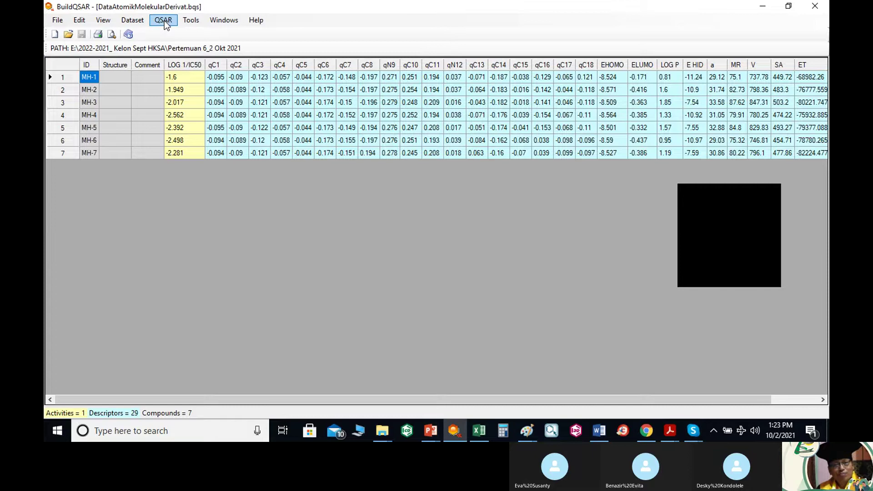
pyautogui.click(165, 20)
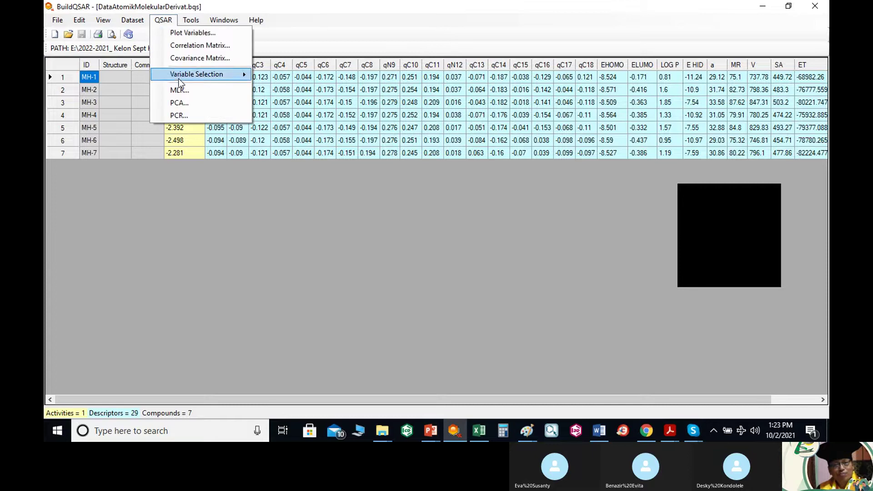
pyautogui.click(181, 90)
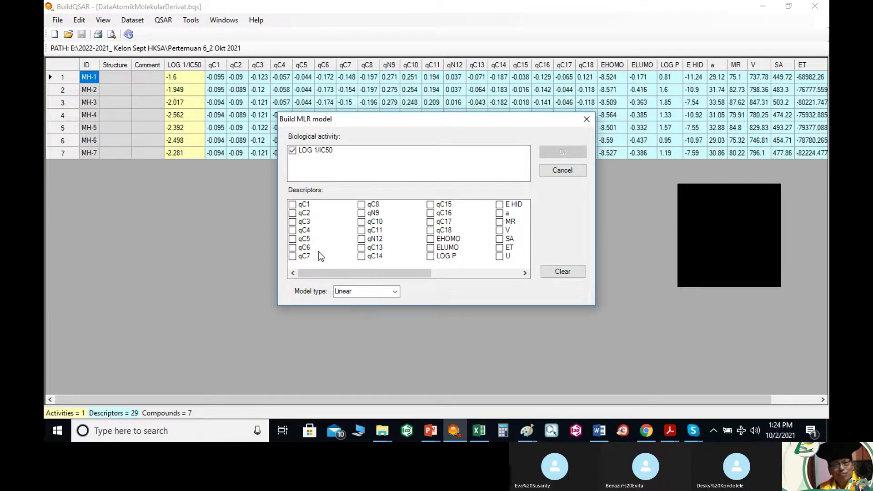
pyautogui.click(292, 205)
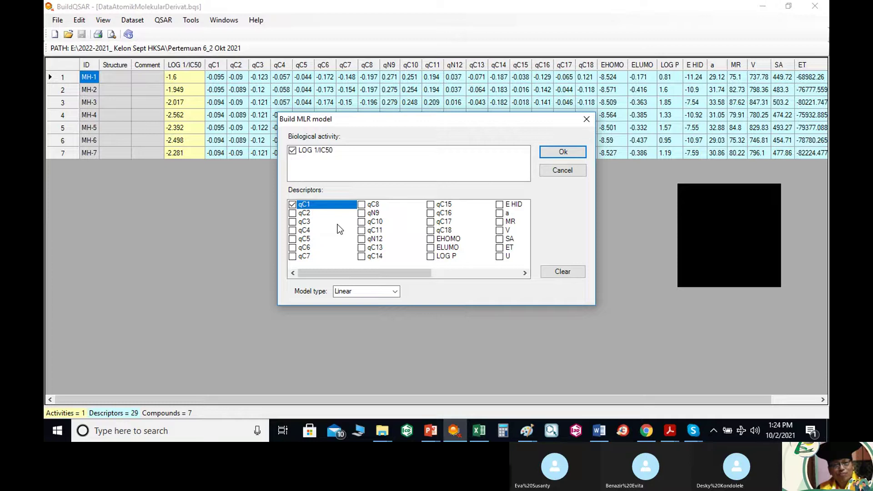
pyautogui.click(293, 257)
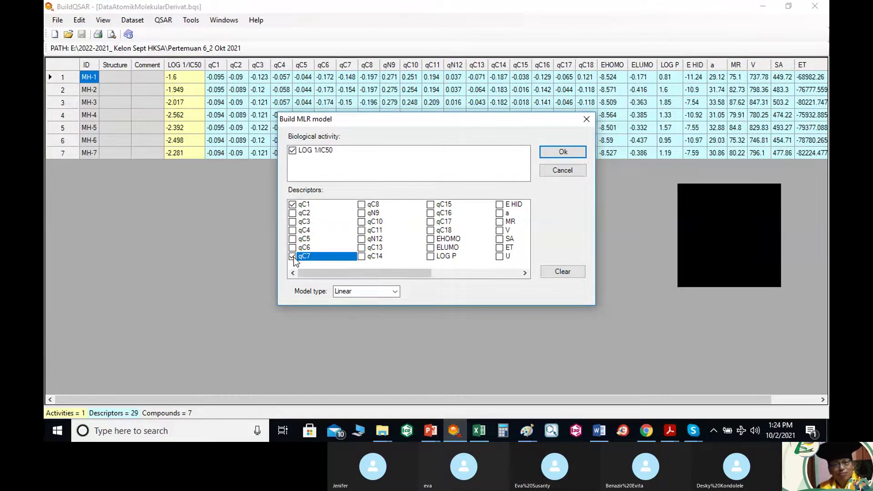
pyautogui.click(361, 223)
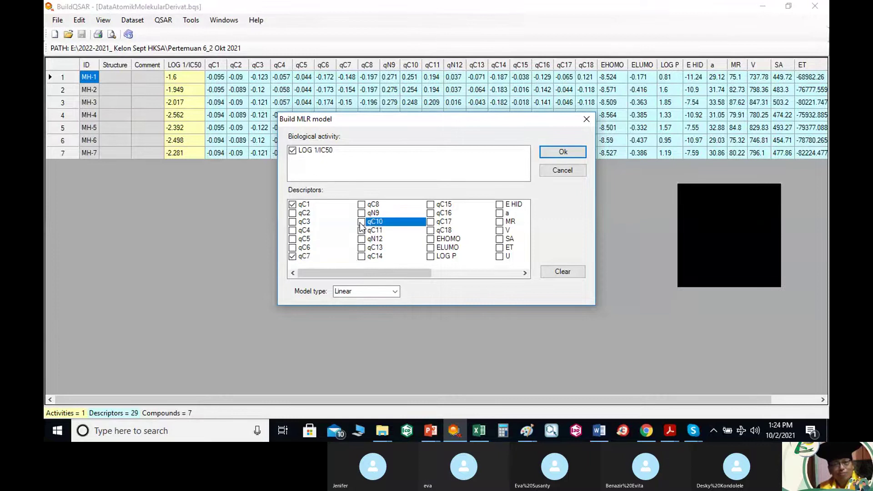
pyautogui.click(430, 214)
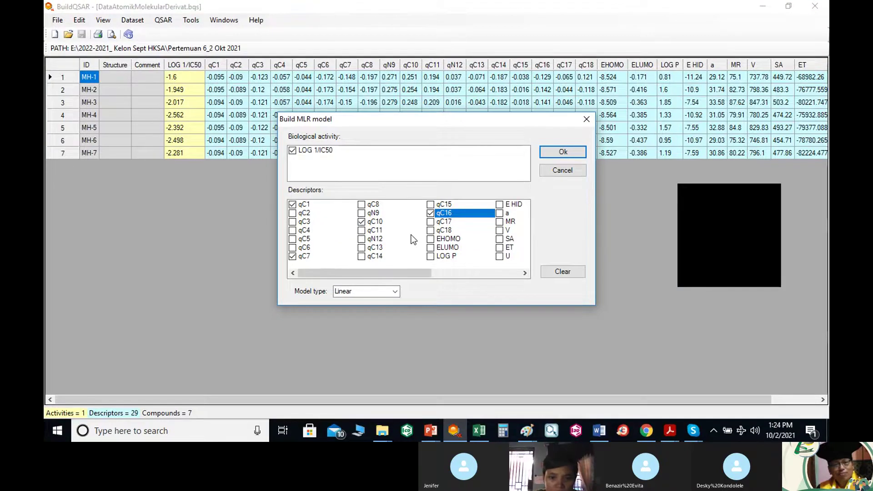
pyautogui.click(501, 240)
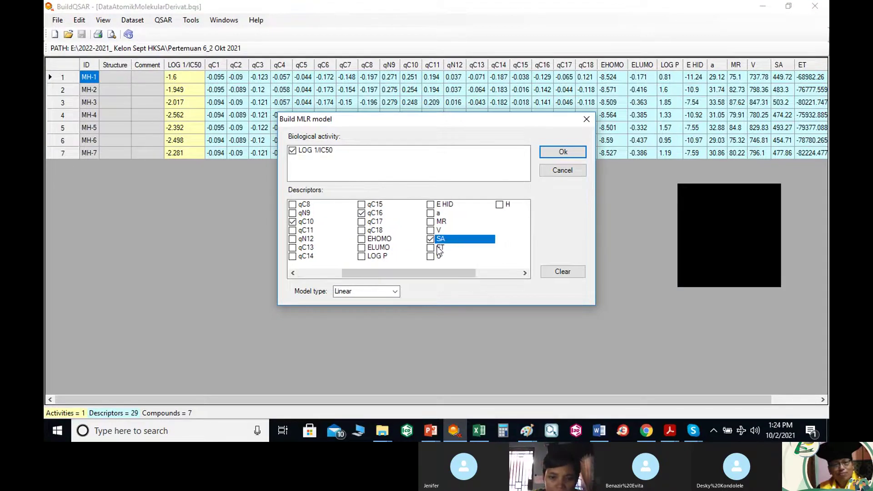
pyautogui.click(562, 154)
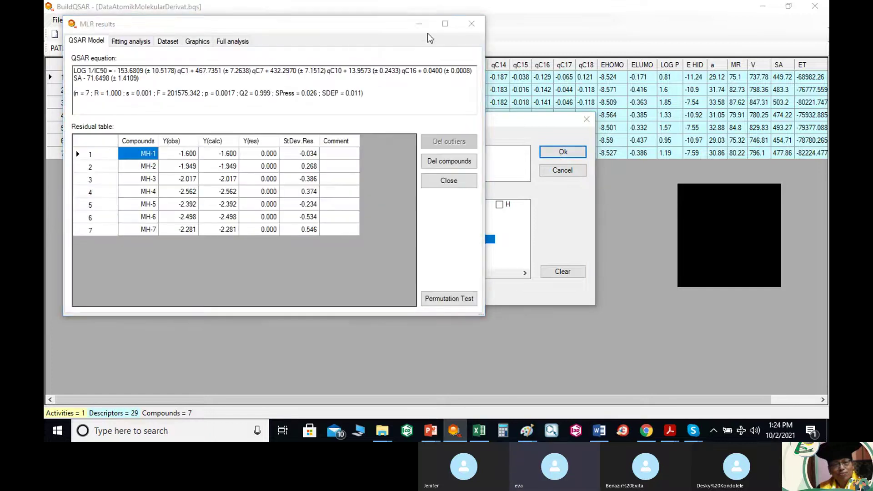
# Maximize the MLR results and compare the Y(obs) against Y(calc) correlation plot with and without the best fit line.
pyautogui.click(445, 24)
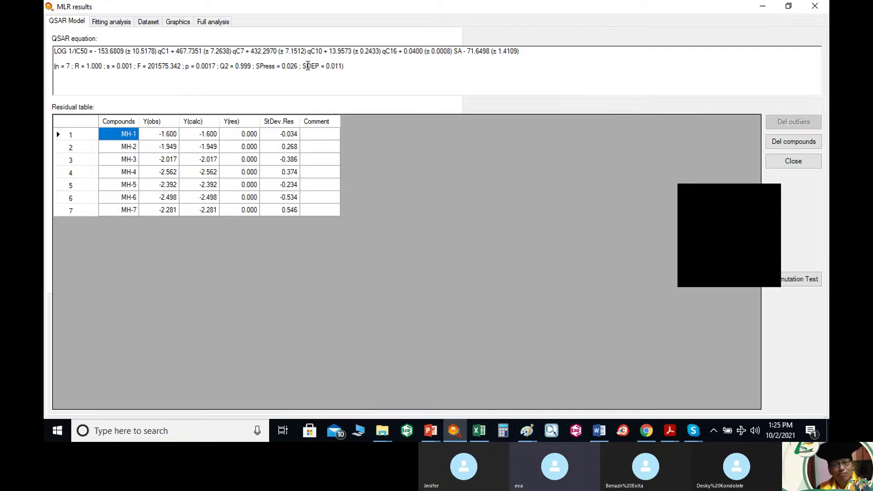
pyautogui.click(182, 21)
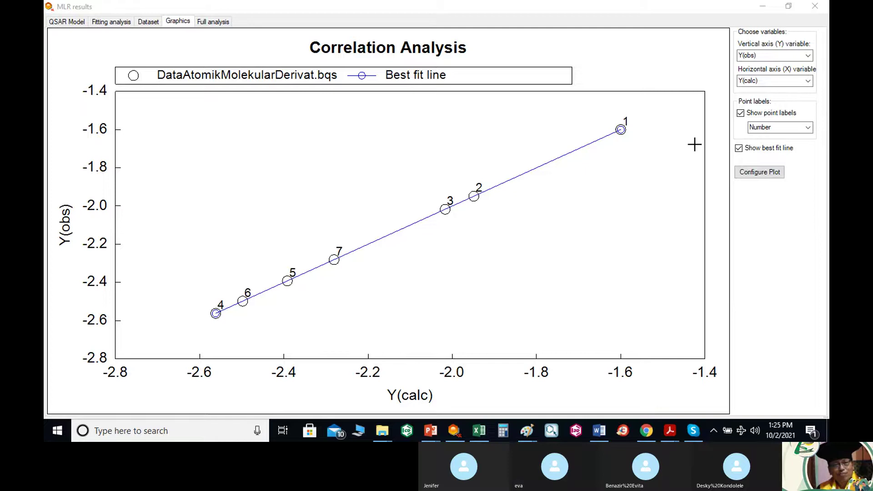
pyautogui.click(739, 152)
pyautogui.click(739, 150)
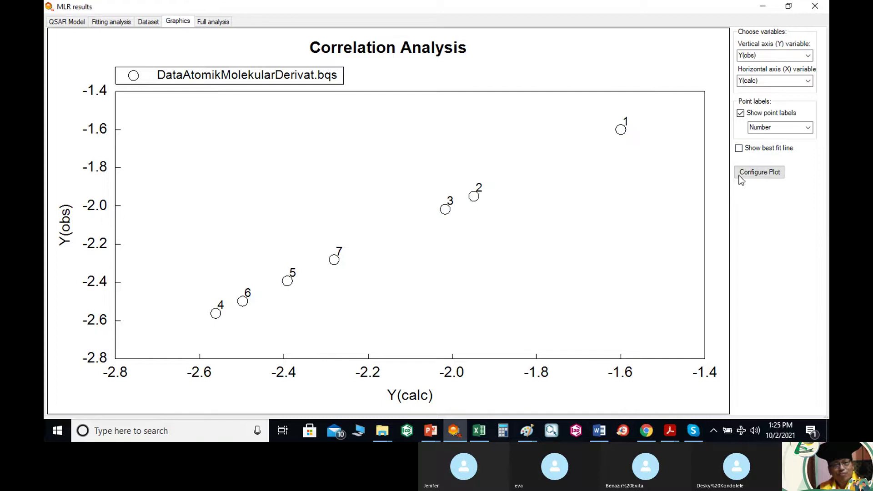
pyautogui.click(740, 150)
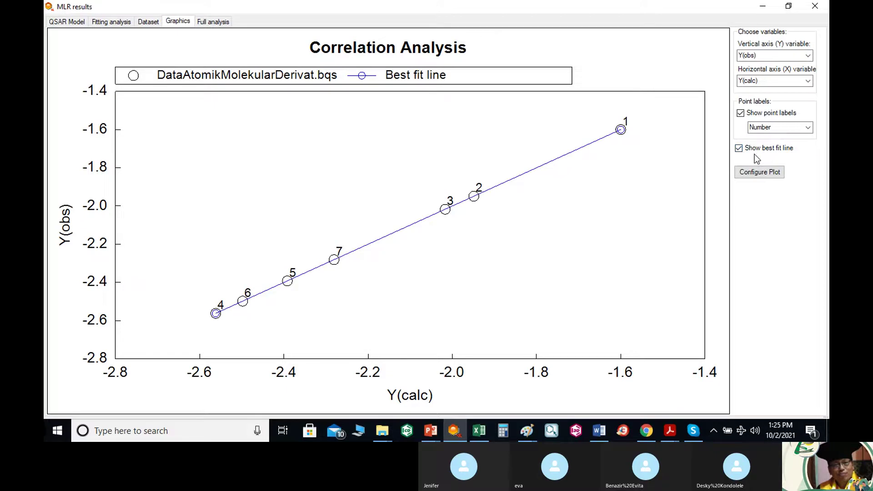
pyautogui.click(738, 149)
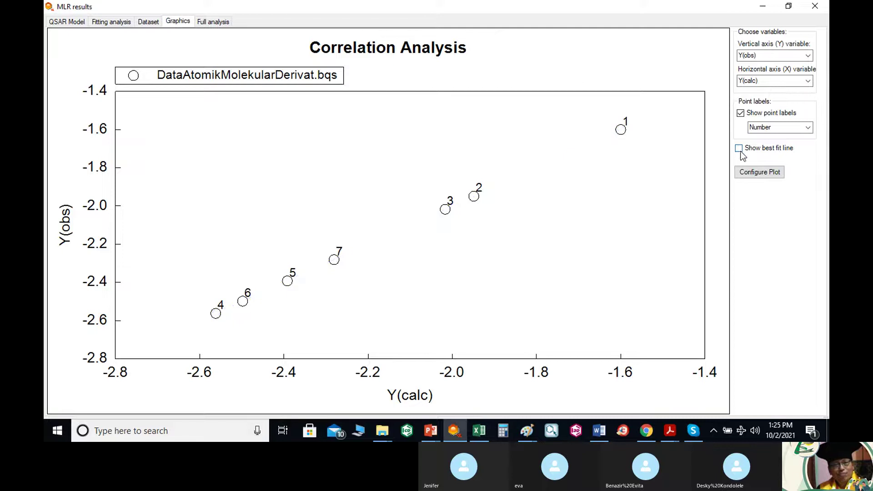
pyautogui.click(739, 149)
pyautogui.click(739, 149)
pyautogui.click(738, 149)
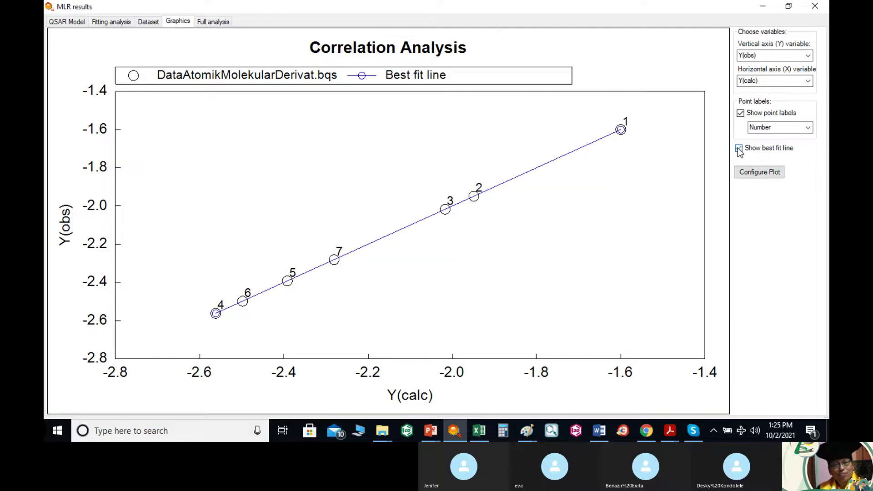
# Label the correlation plot points by compound ID and check them with the best fit line hidden and shown.
pyautogui.click(808, 129)
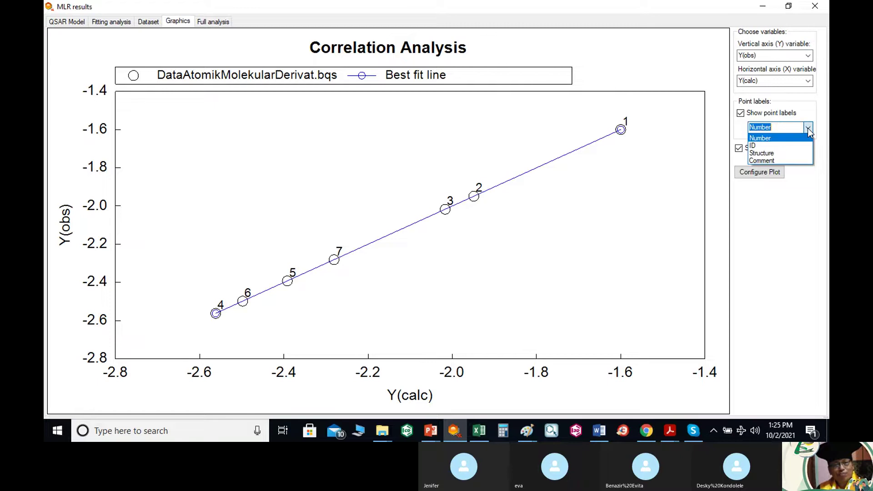
pyautogui.click(774, 146)
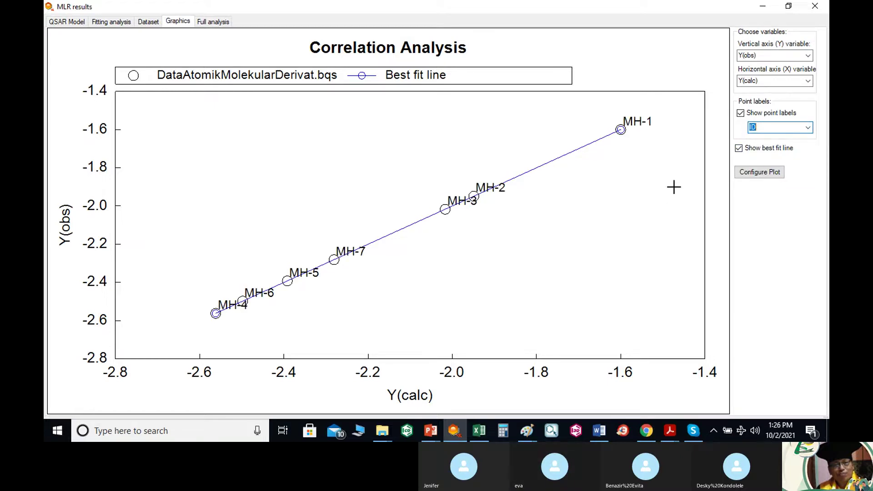
pyautogui.click(738, 149)
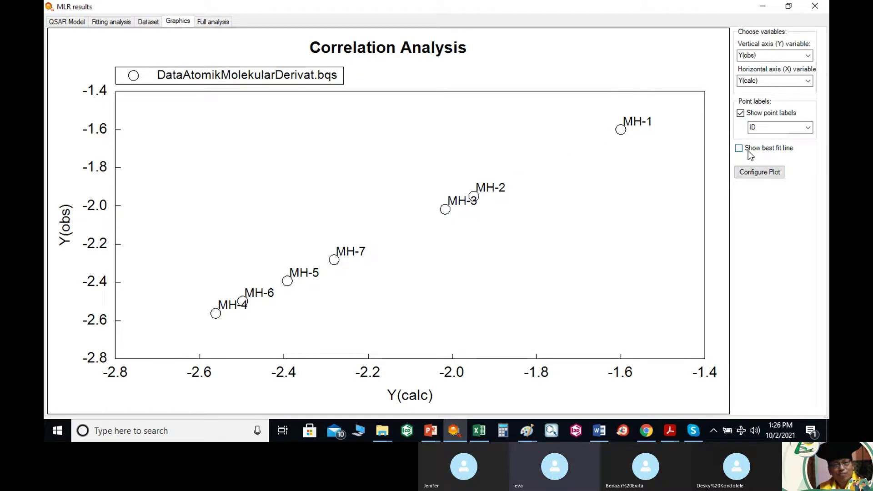
pyautogui.click(738, 149)
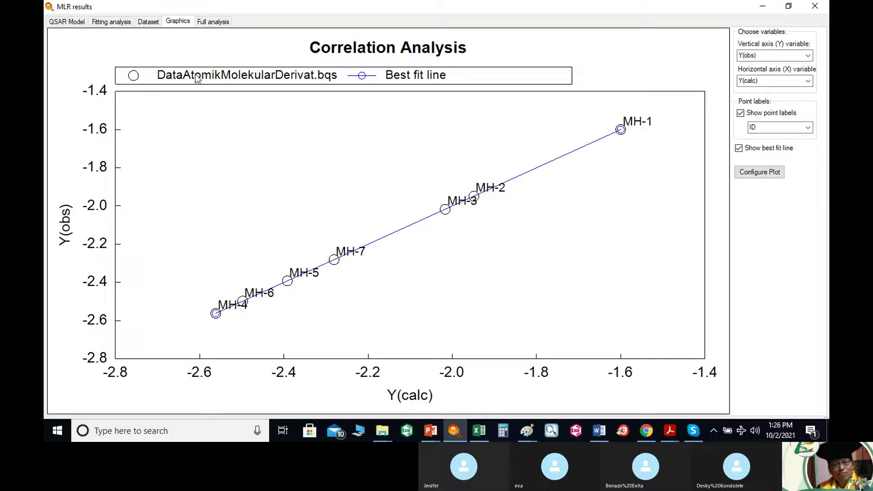
# Review the model's dataset and fitting analysis, and examine the error term of the qC1 coefficient in the QSAR equation.
pyautogui.click(143, 26)
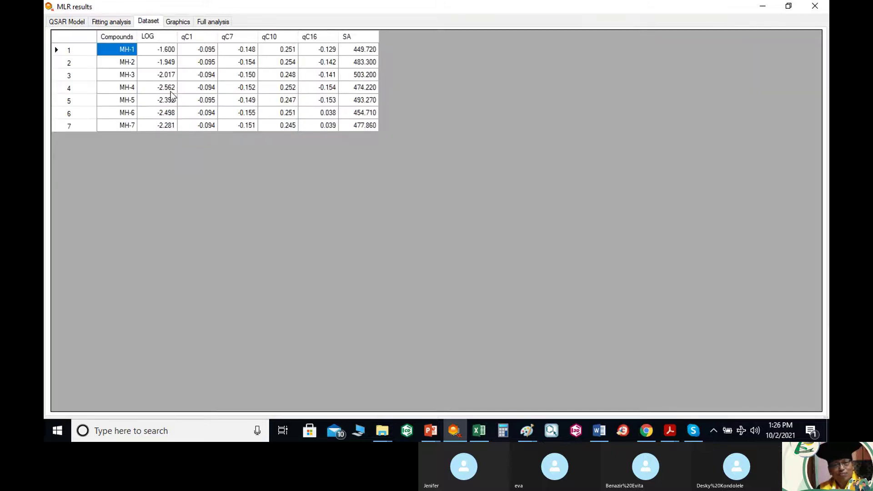
pyautogui.click(76, 22)
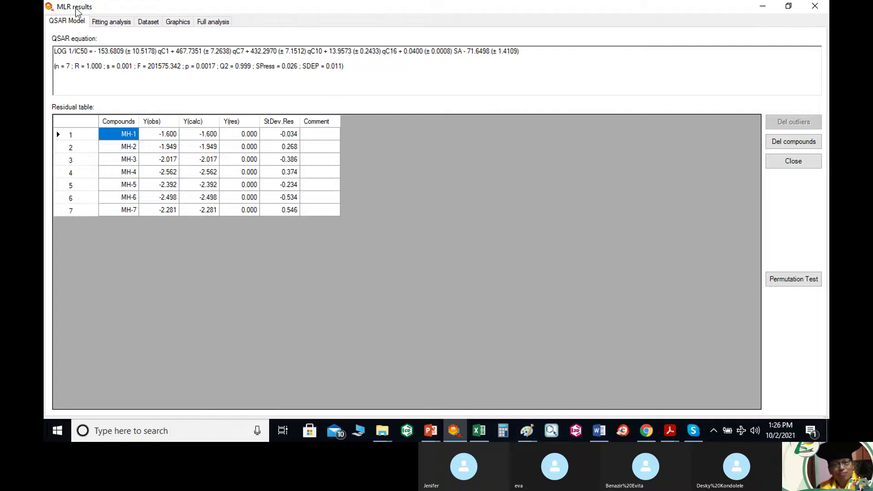
pyautogui.click(108, 24)
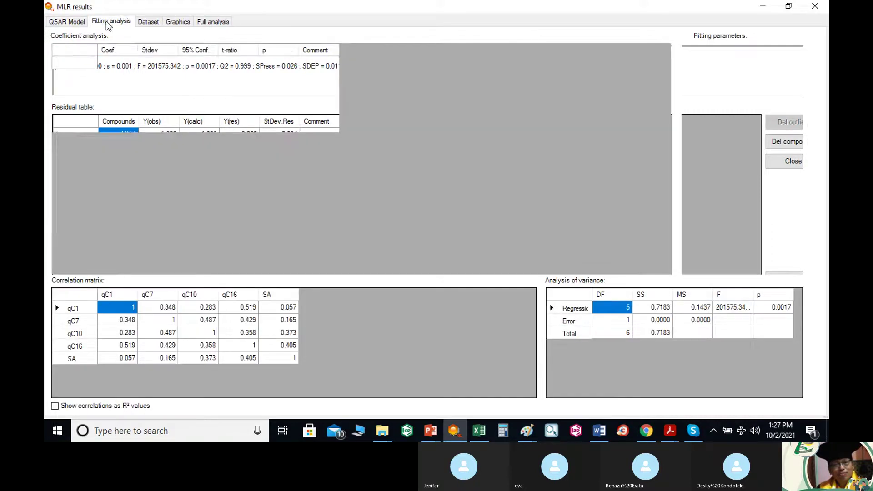
pyautogui.click(148, 22)
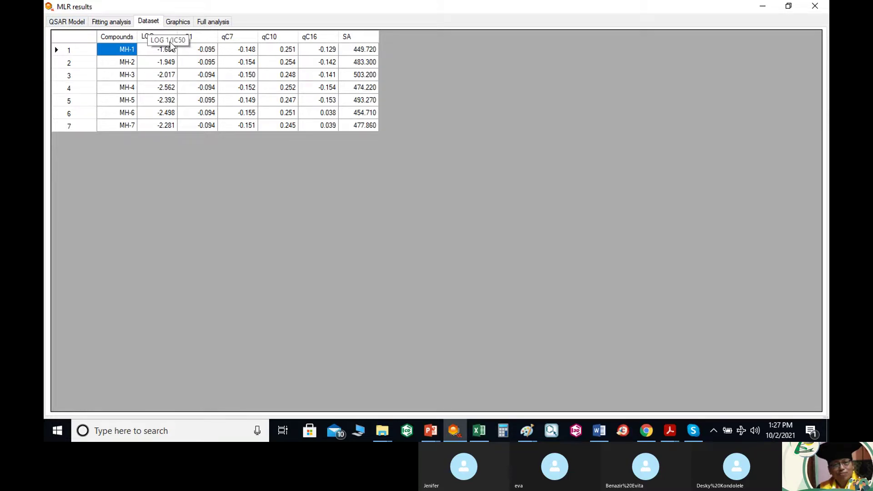
pyautogui.click(68, 23)
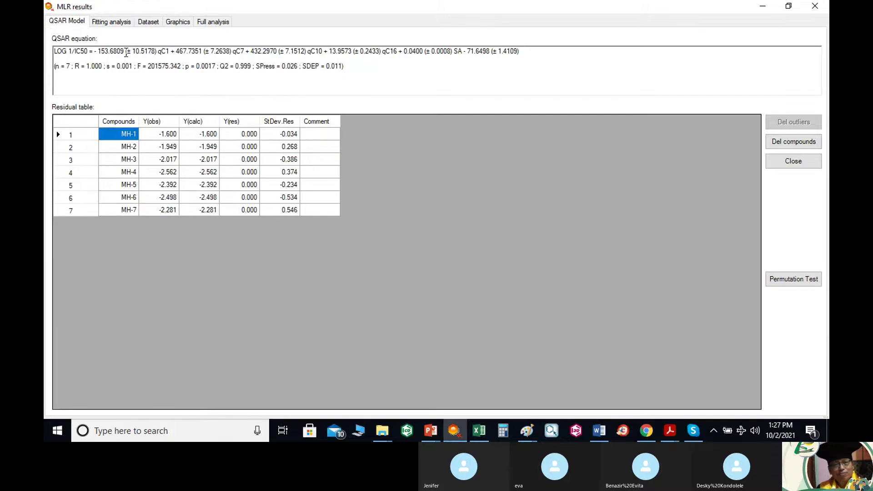
pyautogui.moveTo(156, 53); pyautogui.dragTo(128, 49)
pyautogui.click(459, 231)
# Close the MLR results and the model setup dialog, and minimize the BuildQSAR dataset window.
pyautogui.click(815, 8)
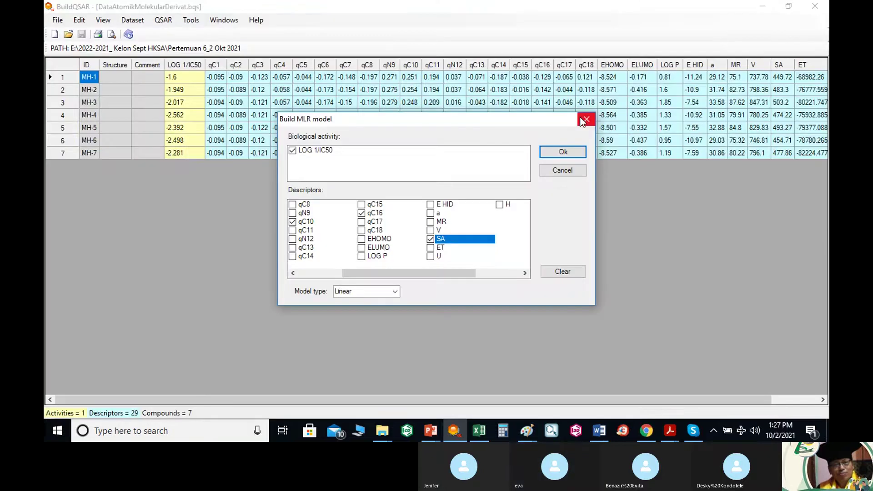
pyautogui.click(582, 119)
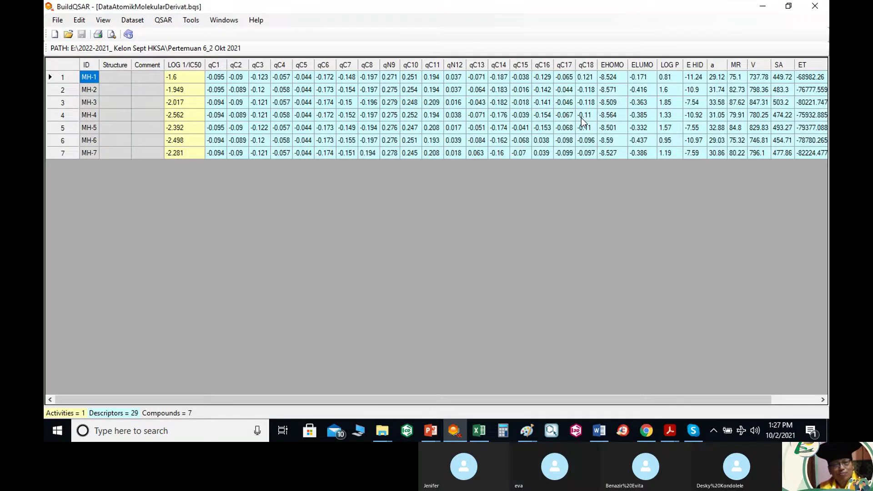
pyautogui.click(762, 6)
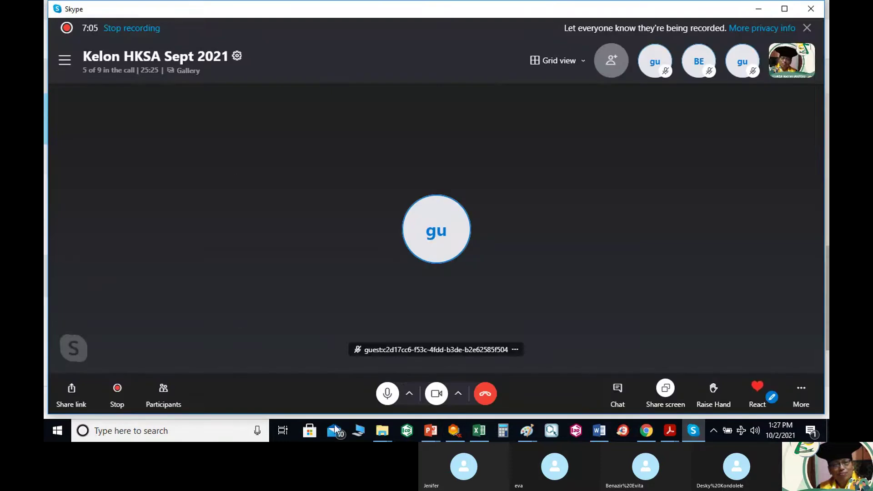
# Switch to File Explorer and open 1. Validasi HKSA.pptx from the Pertemuan 6 folder in 2022-2021_ Kelon Sept HKSA on drive E.
pyautogui.click(383, 434)
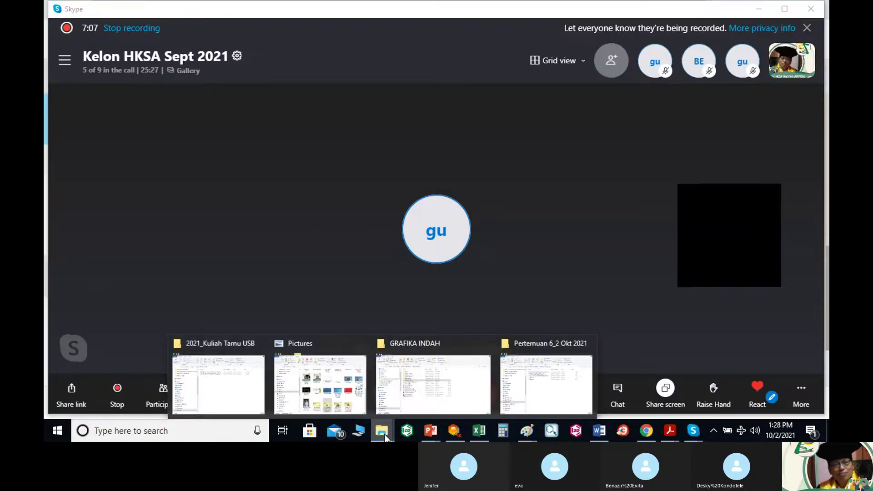
pyautogui.click(219, 397)
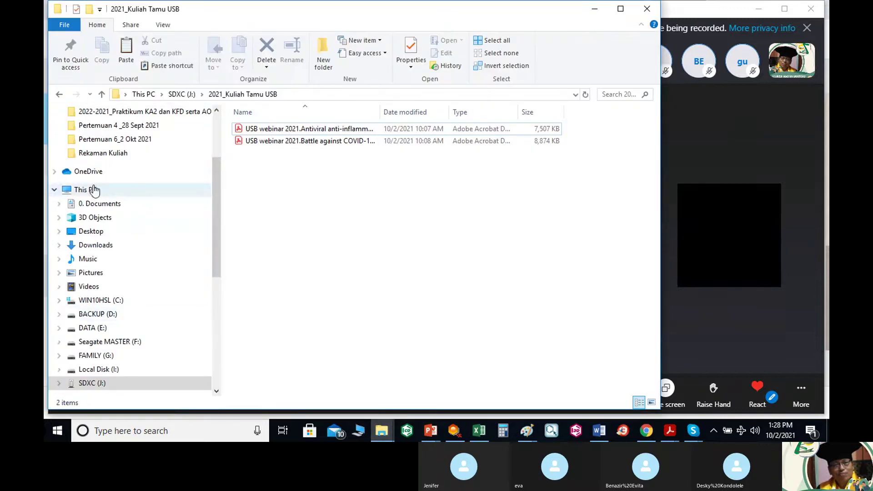
pyautogui.click(69, 188)
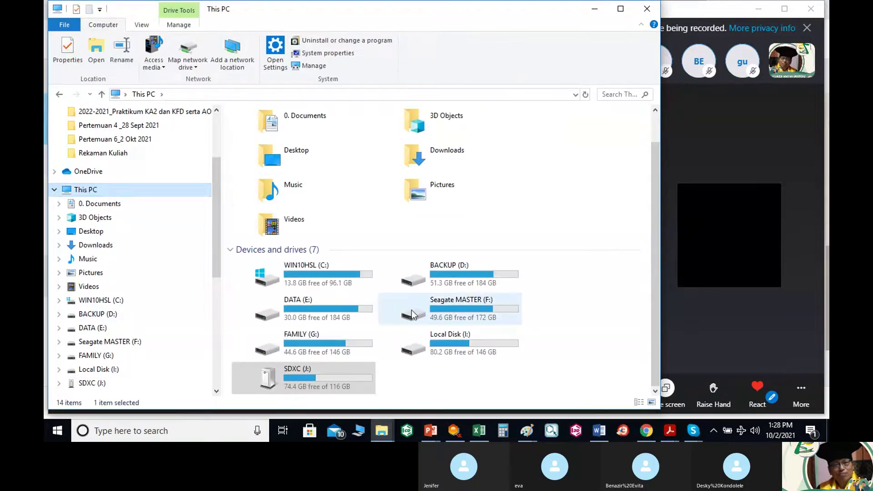
pyautogui.doubleClick(321, 301)
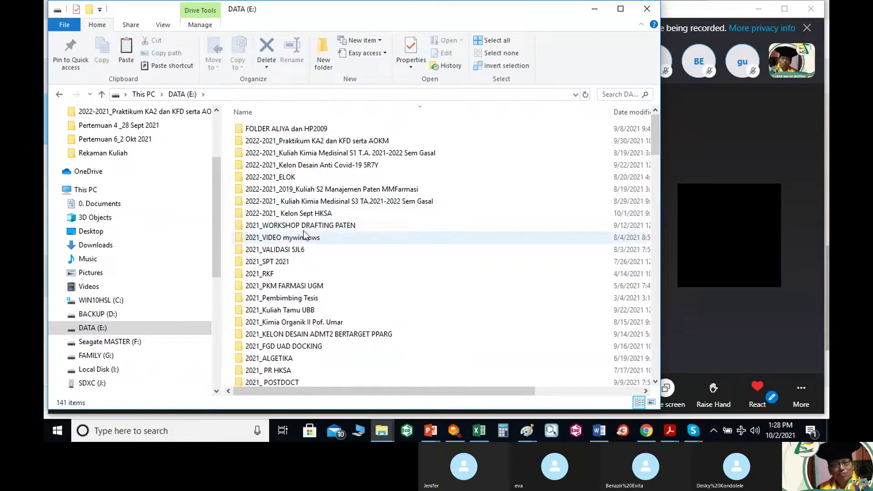
pyautogui.doubleClick(302, 215)
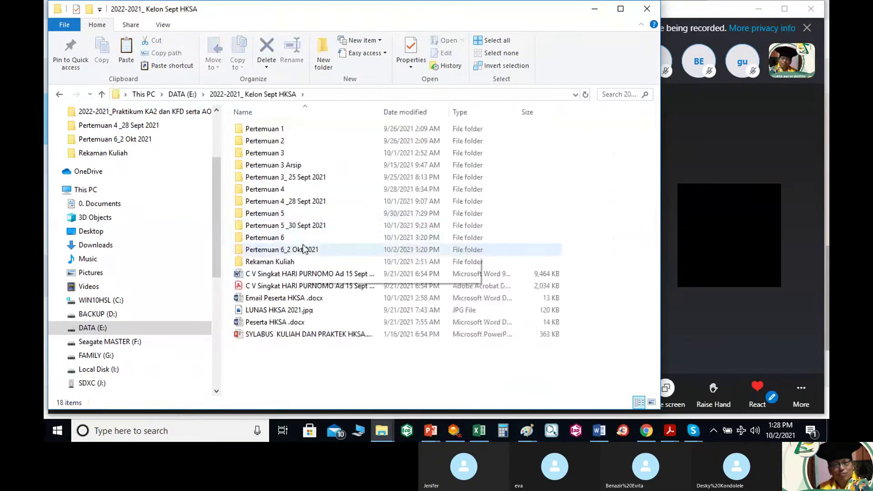
pyautogui.doubleClick(273, 238)
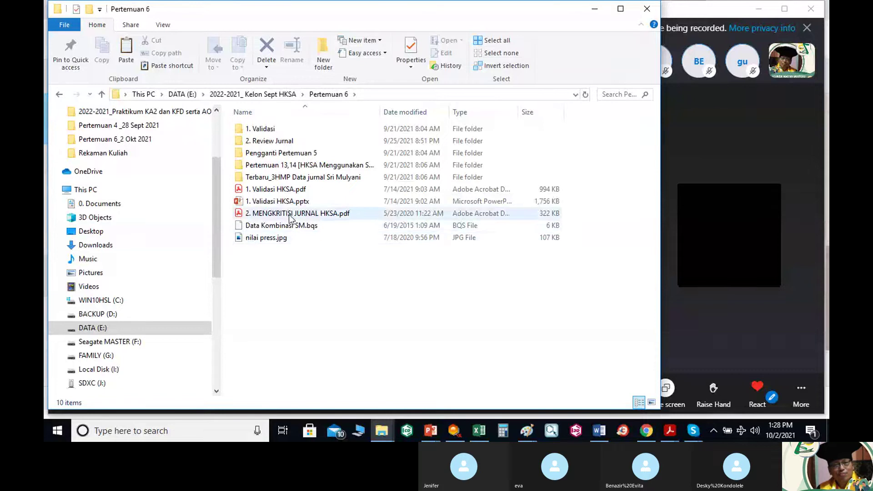
pyautogui.doubleClick(284, 203)
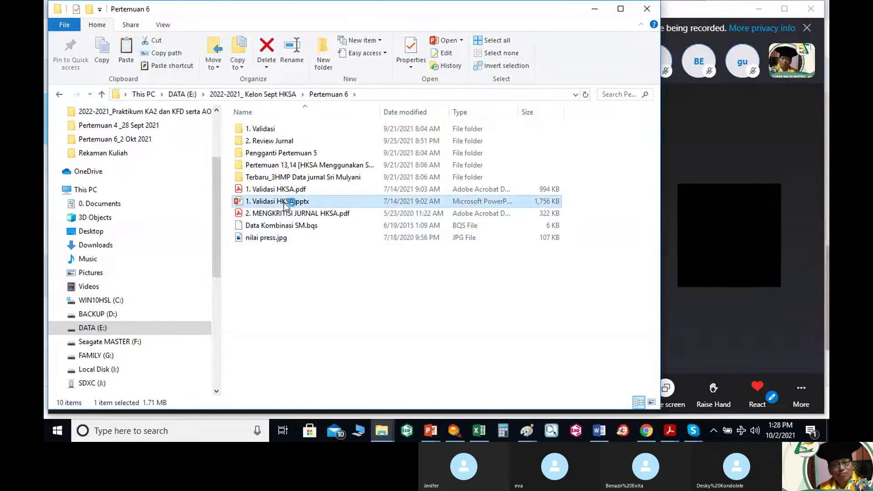